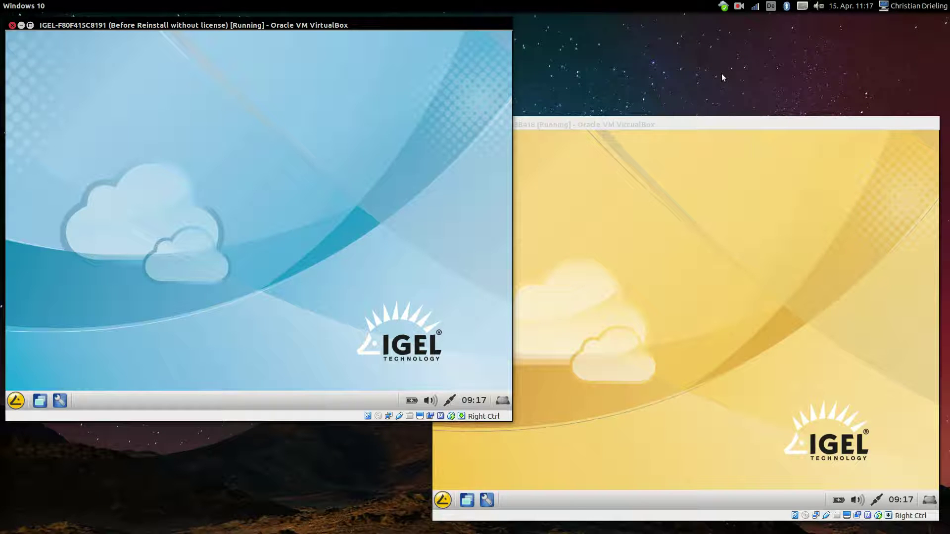
Bring the yellow client IGEL-00E0C533B418's VirtualBox window in front of the blue client's.
click(700, 217)
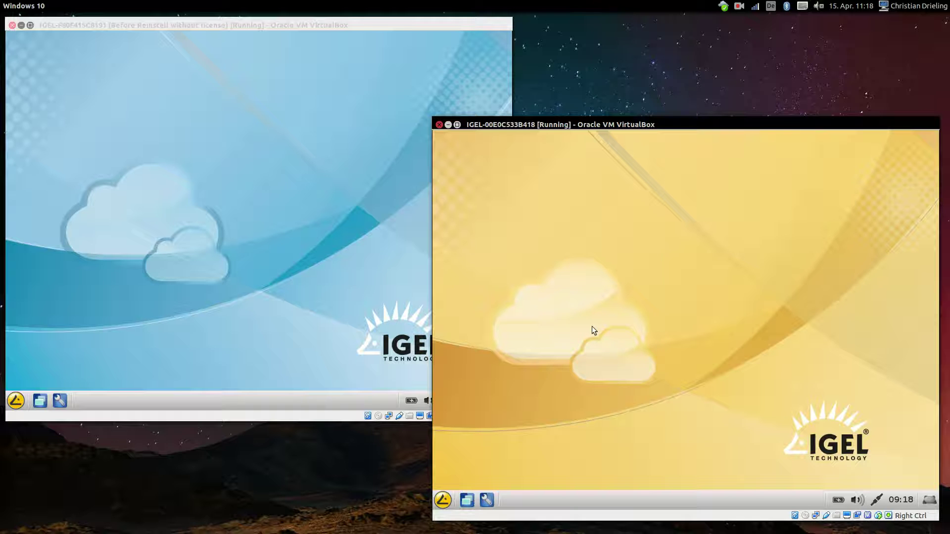
Check firmware 5.09.100.01 in the yellow client's About info, then switch to the blue client's start menu.
click(444, 500)
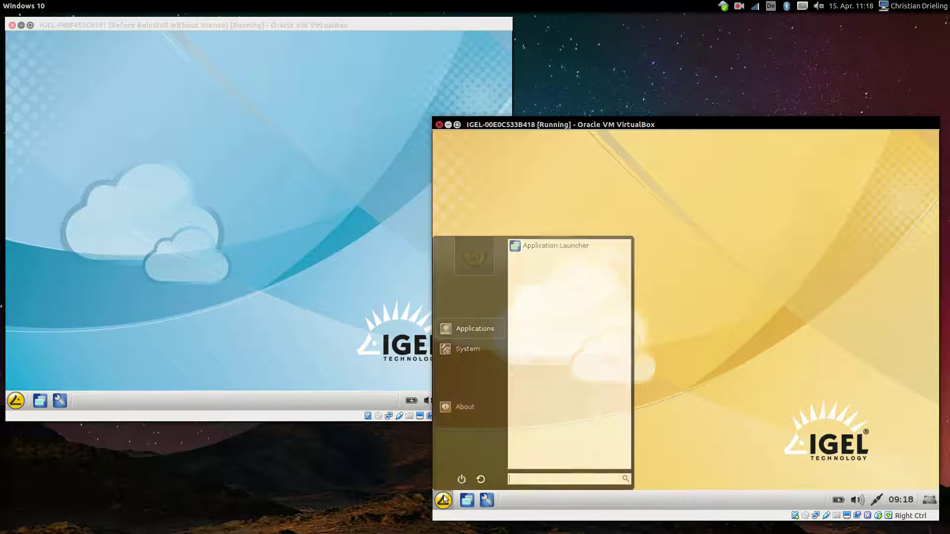
click(463, 408)
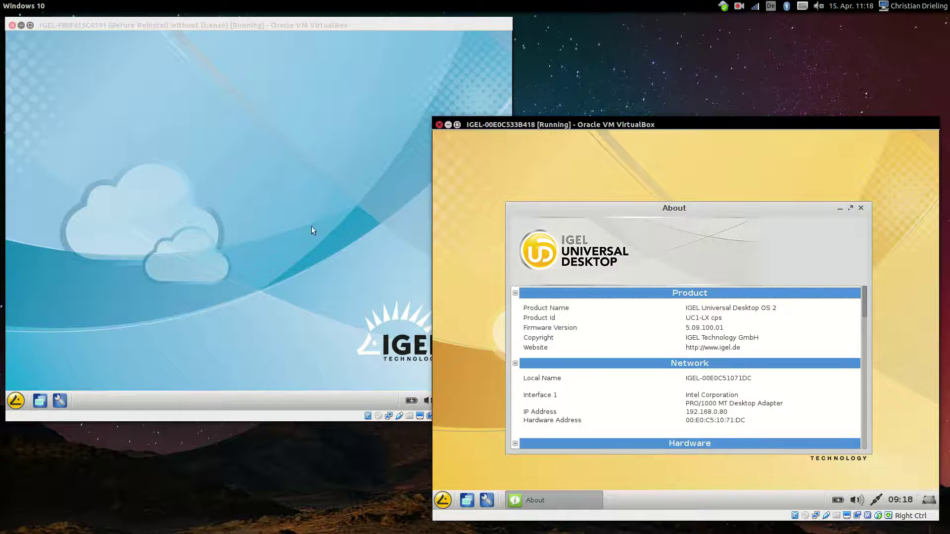
click(264, 218)
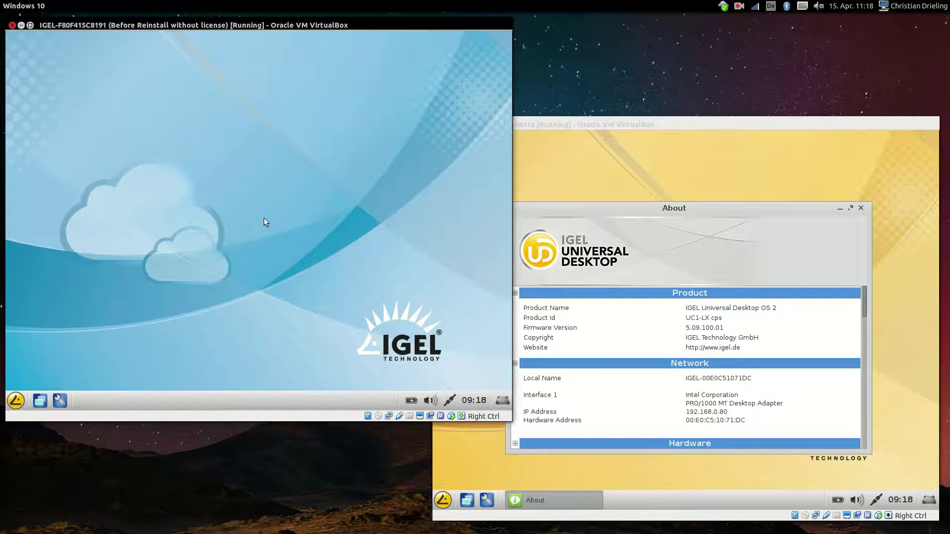
click(14, 404)
click(41, 309)
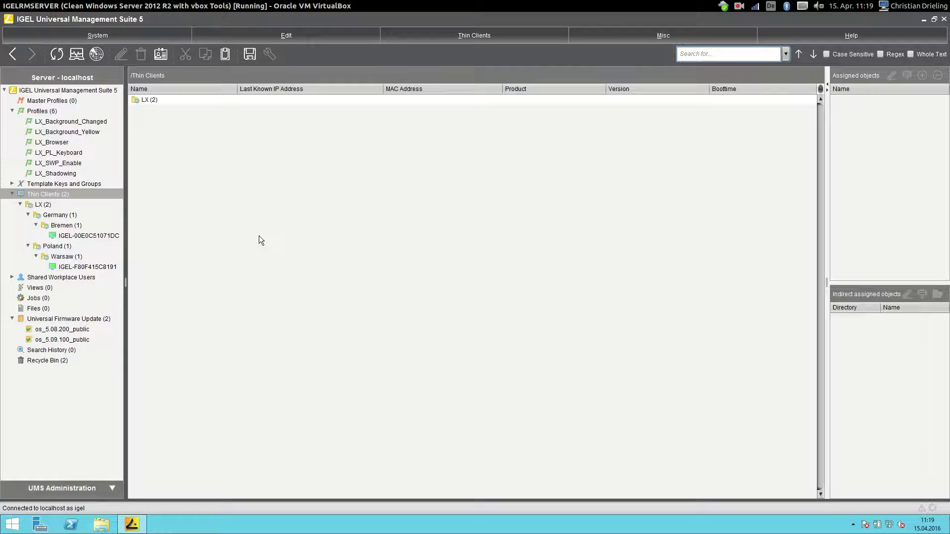
Select Bremen thin client IGEL-00E0C51071DC to view its details, showing version 5.09.100.01.
click(81, 236)
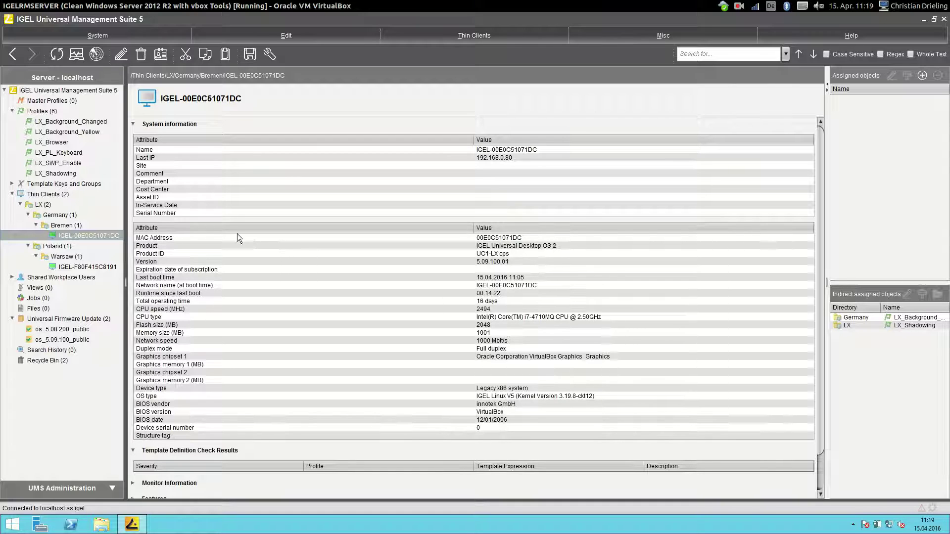
Create a new profile named LX_Buddy_Master from the Profiles folder.
right_click(47, 111)
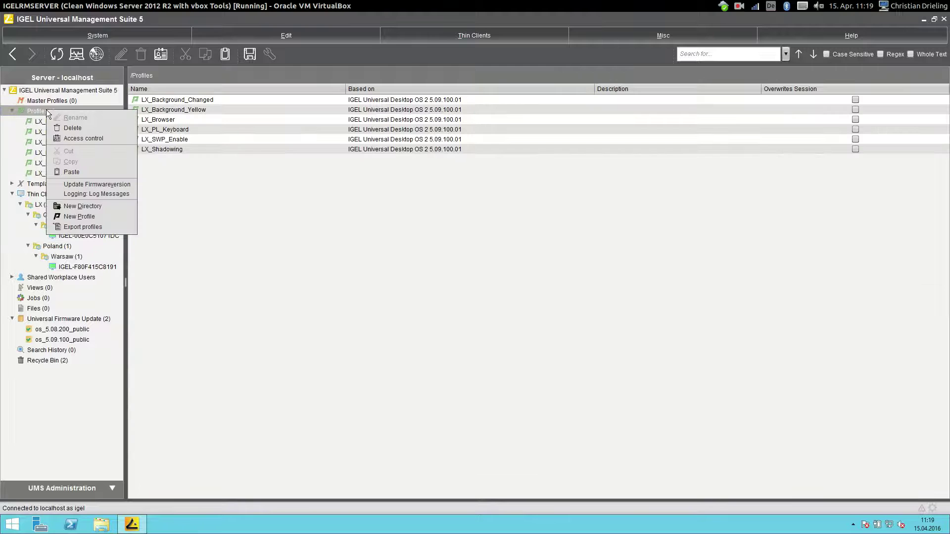
click(85, 218)
text(LX)
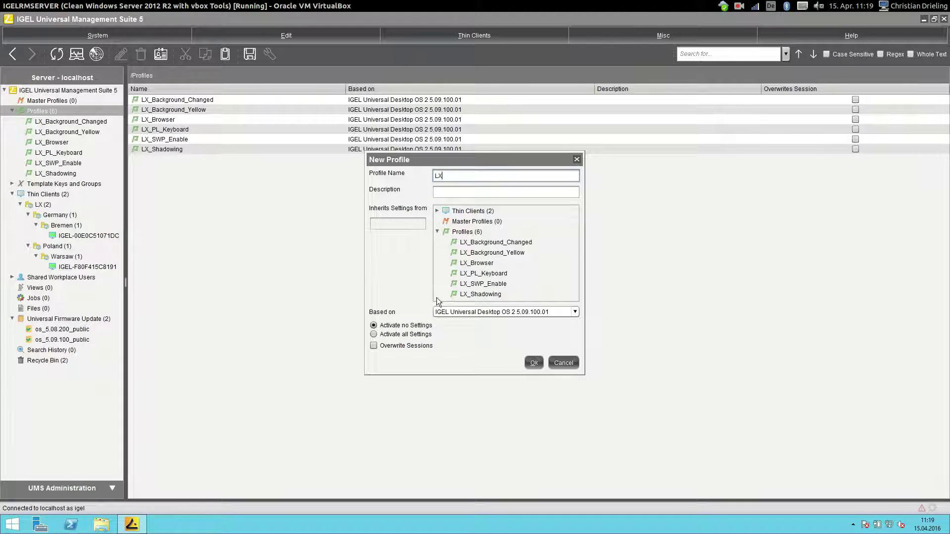
text(_Buff)
key(BackSpace)
text(ddy_Master)
click(530, 367)
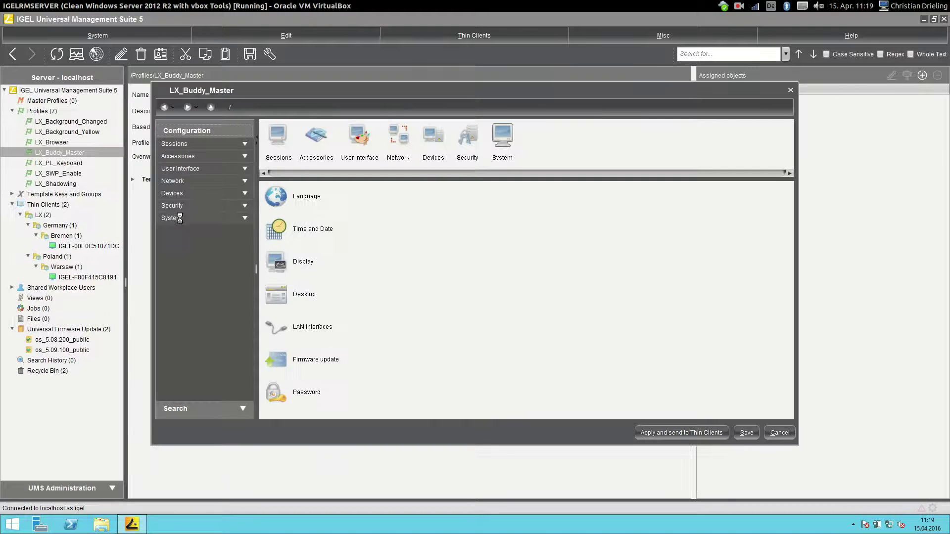
Tick Enable Update Server under System > Update > Buddy Update in LX_Buddy_Master.
click(187, 219)
click(183, 239)
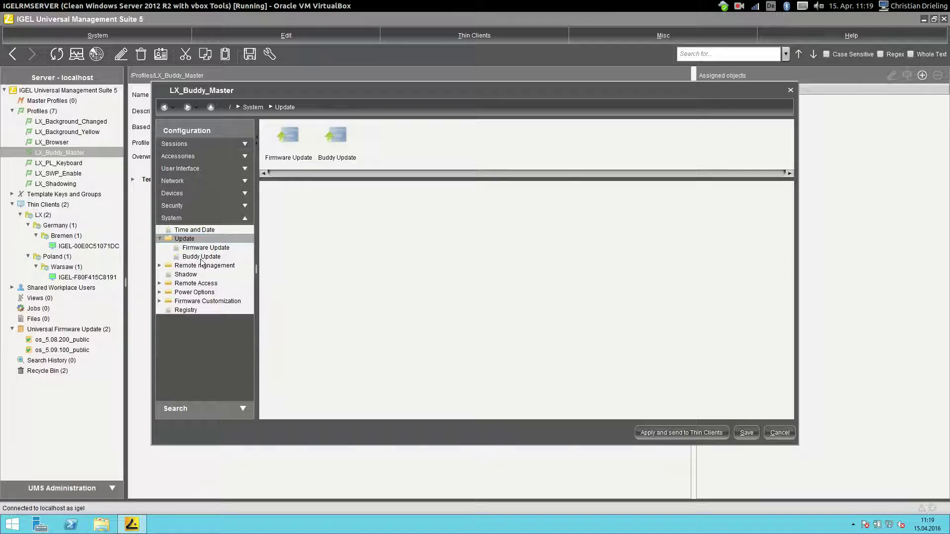
click(202, 257)
click(282, 191)
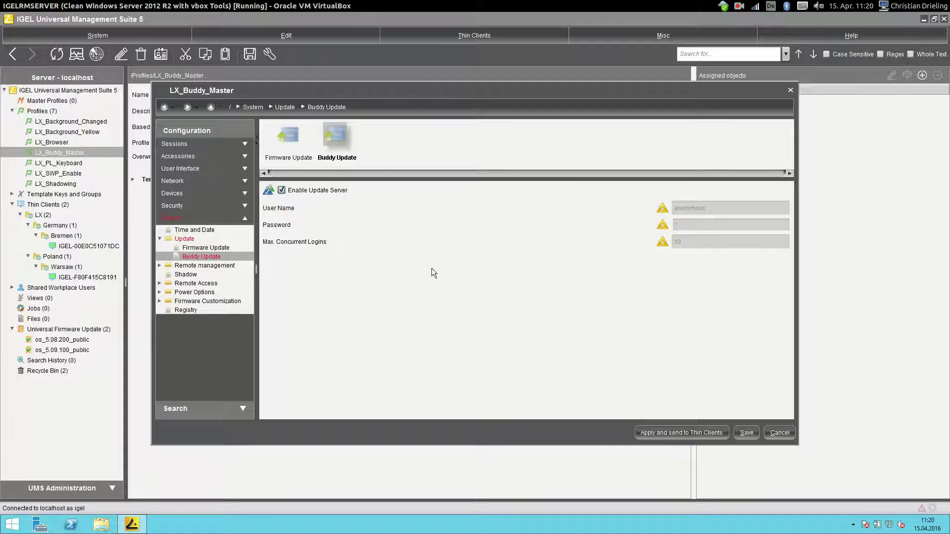
Save LX_Buddy_Master and assign it to IGEL-00E0C51071DC, applying the change Now.
click(746, 433)
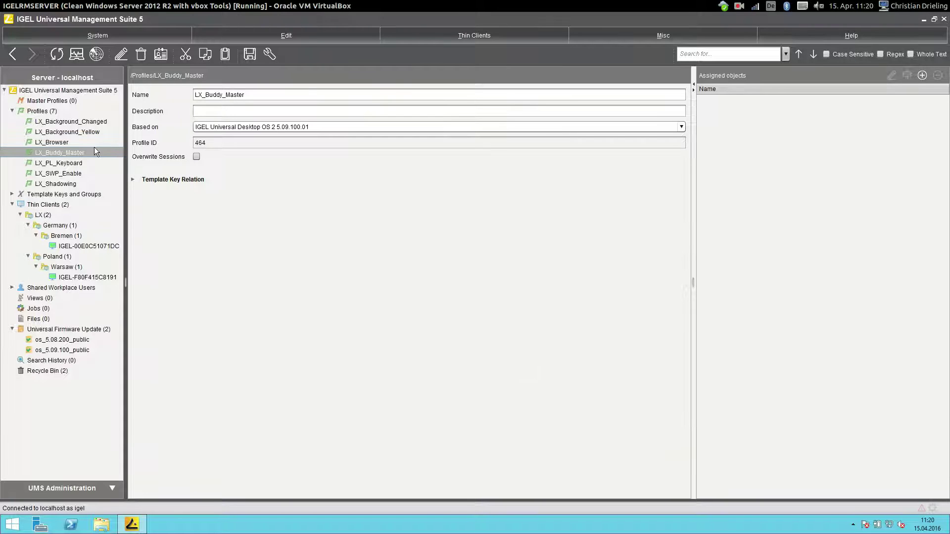
drag(71, 153, 93, 249)
click(387, 256)
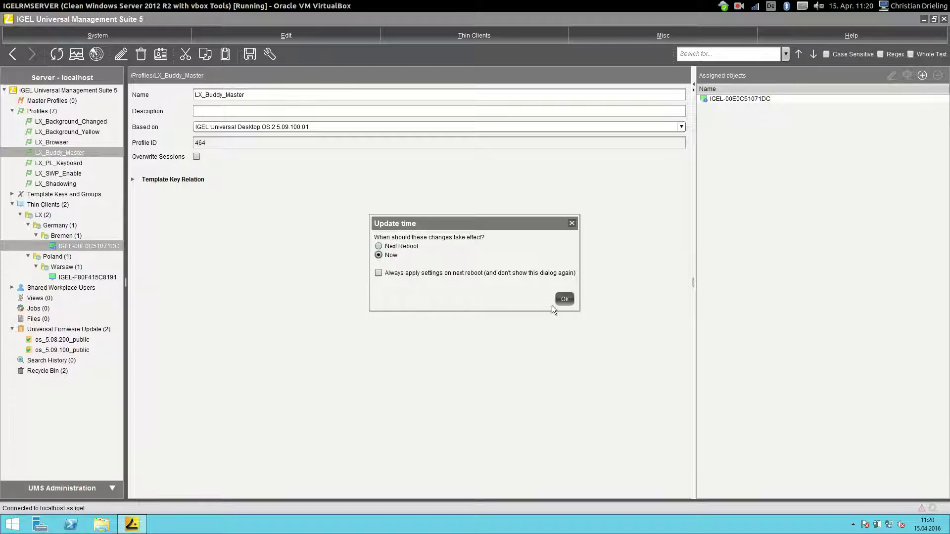
click(564, 300)
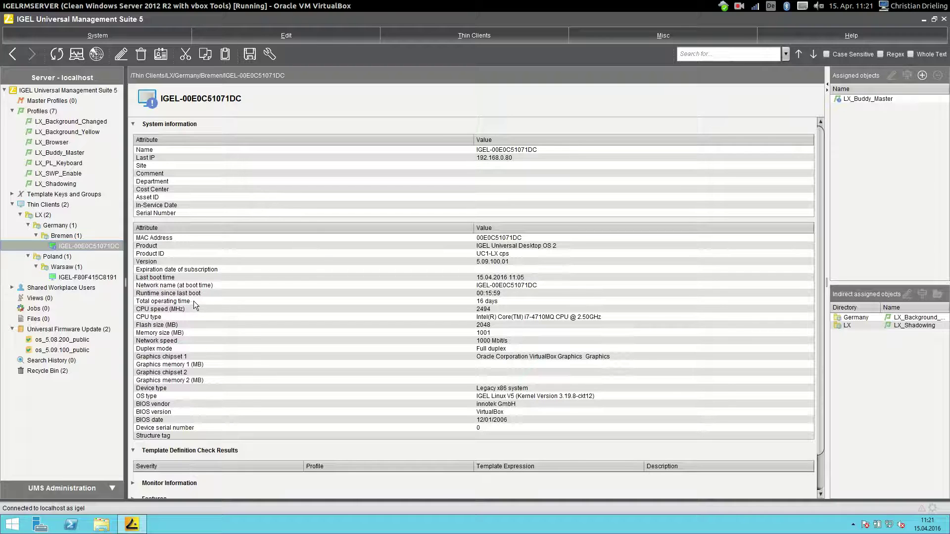
Create a new profile named LX_Buddy_Client from the Profiles folder.
right_click(44, 112)
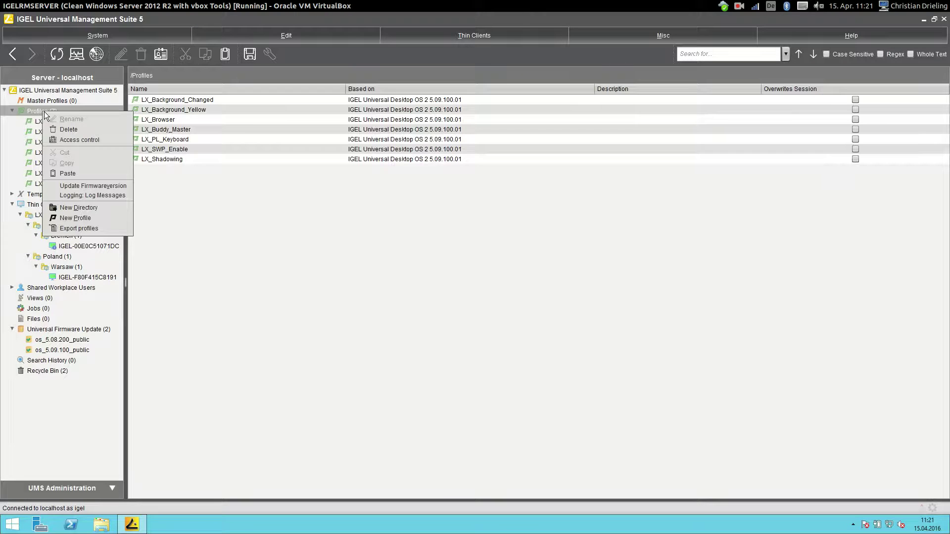
click(76, 218)
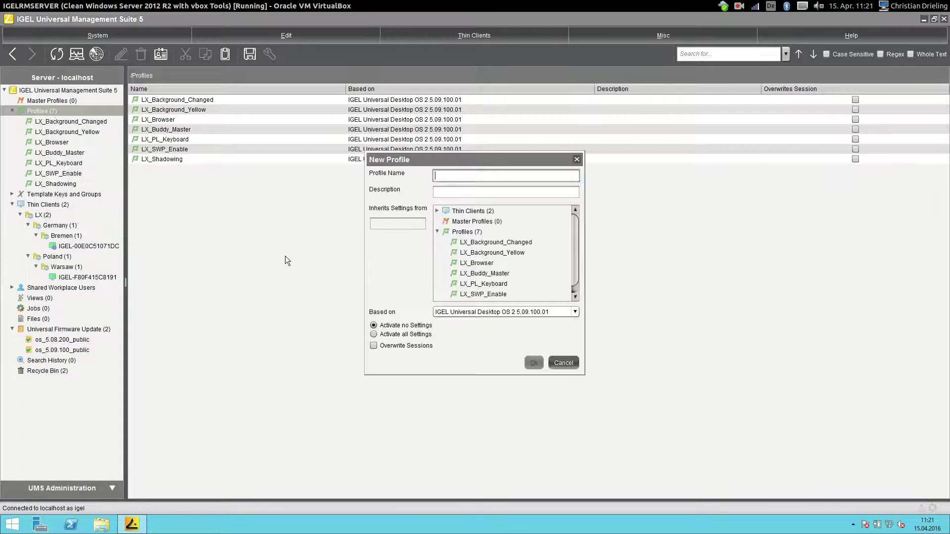
text(LX_Buddy_Client)
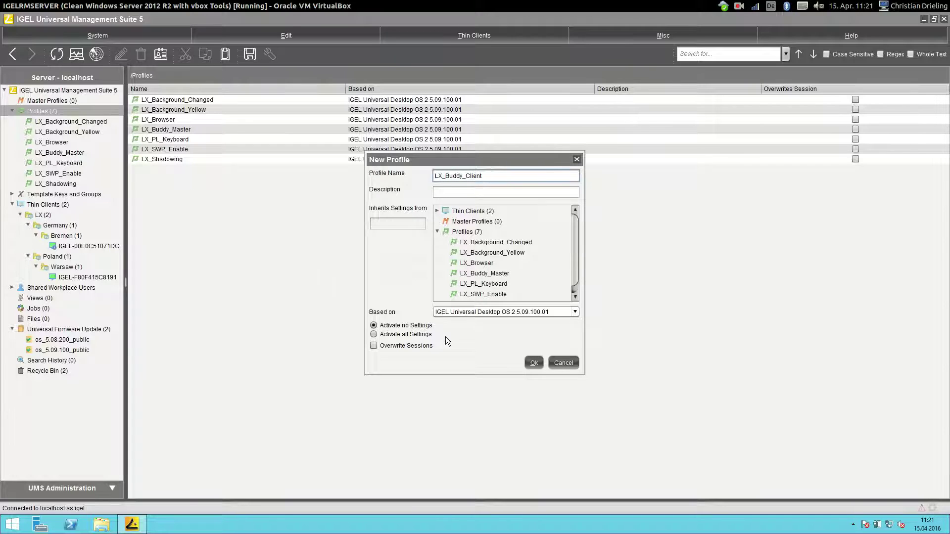
click(535, 363)
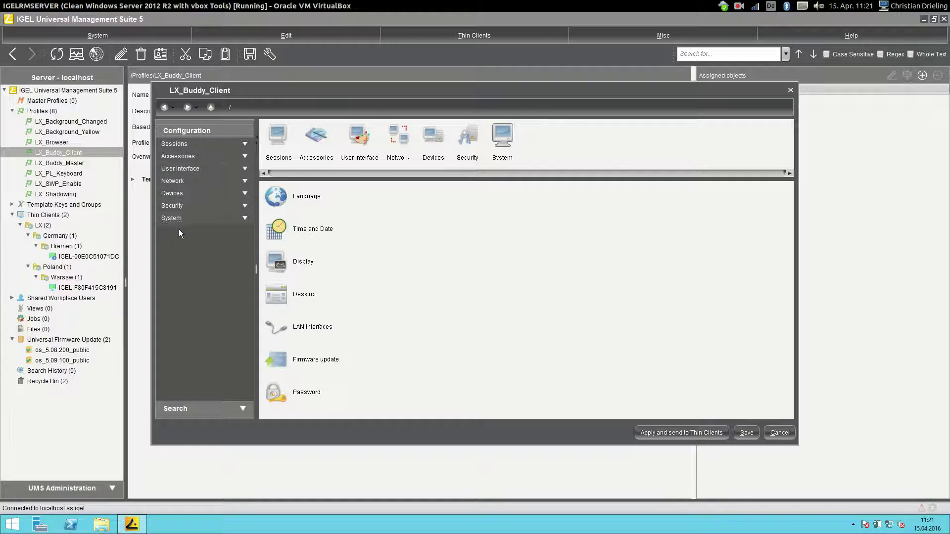
Unlock and enable Automatic Buddy Detection under System > Update > Firmware Update.
click(177, 219)
click(184, 240)
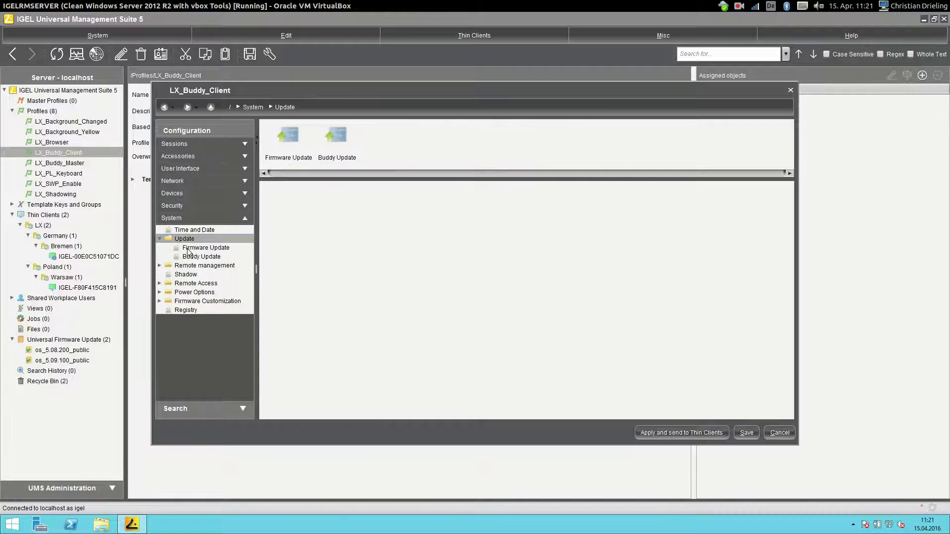
click(189, 249)
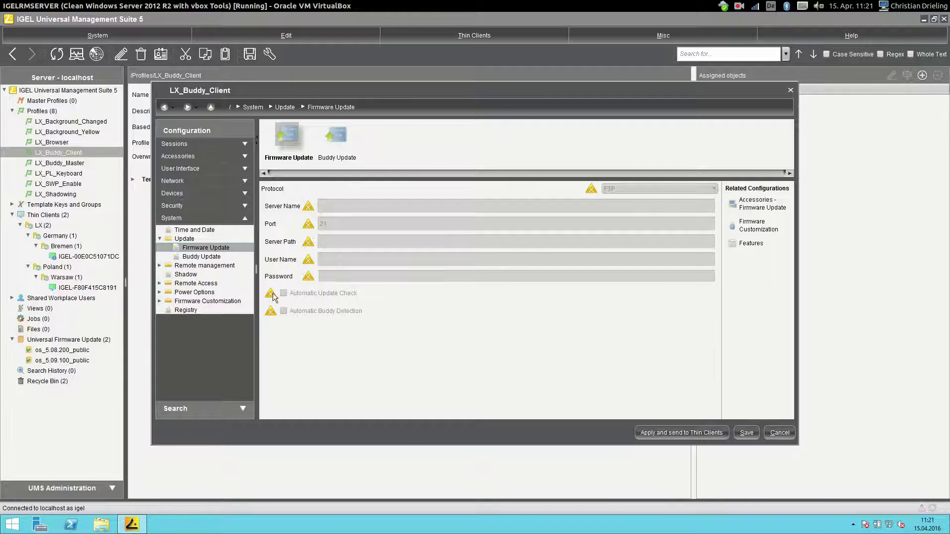
click(270, 310)
click(284, 311)
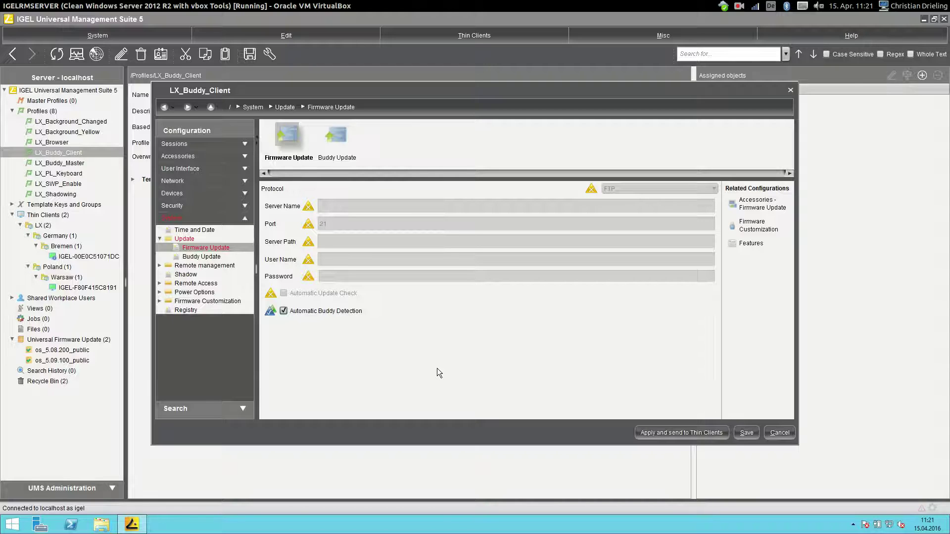
Unlock Automatic Update Check and toggle it on, then off again.
click(271, 293)
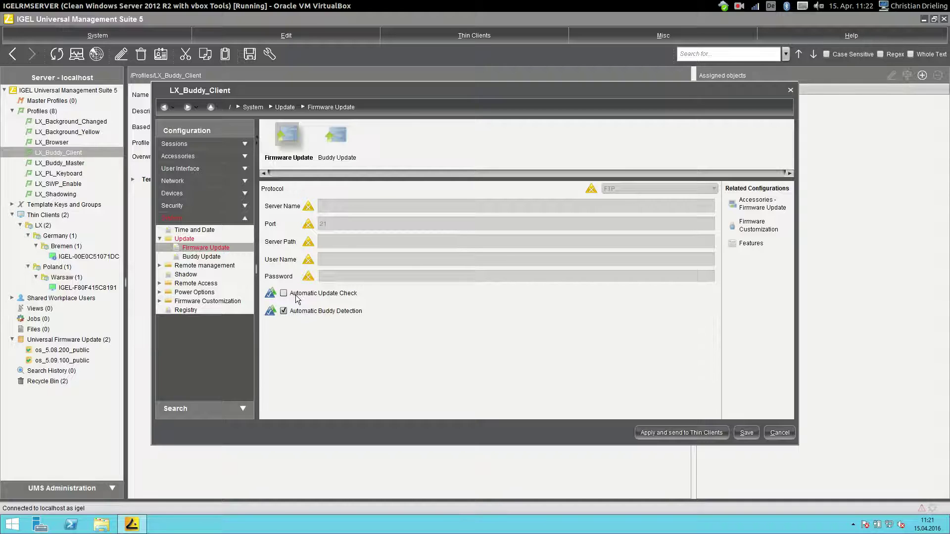
click(270, 293)
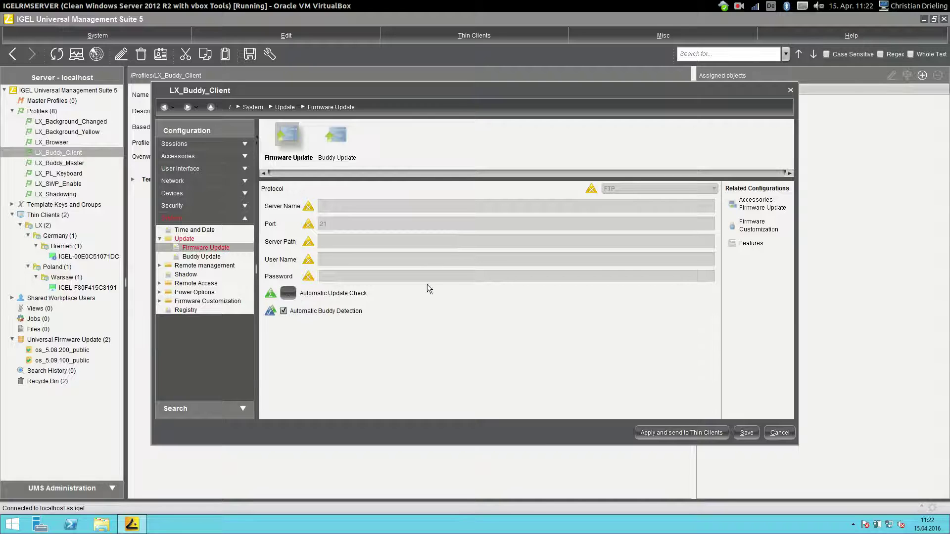
click(270, 294)
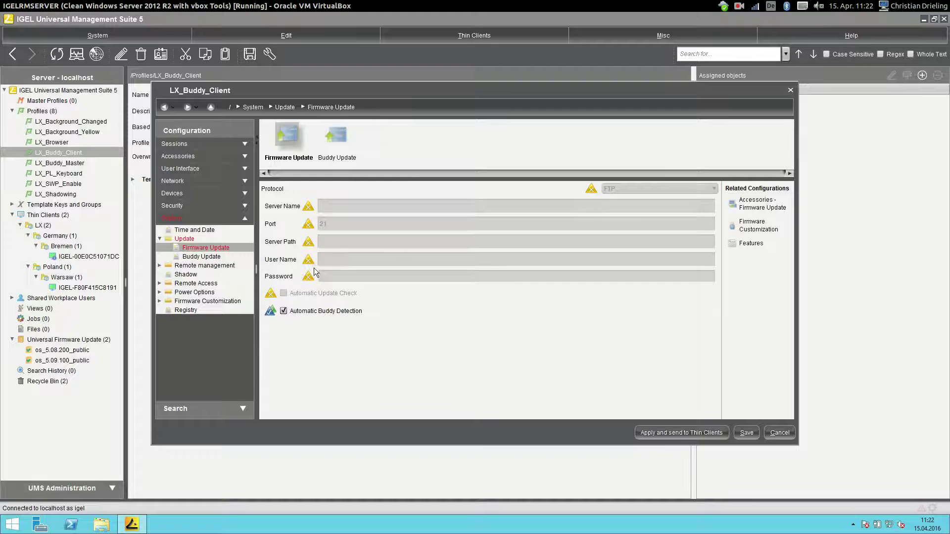
Save LX_Buddy_Client and assign it to IGEL-F80F415C8191, applying the change Now.
click(745, 434)
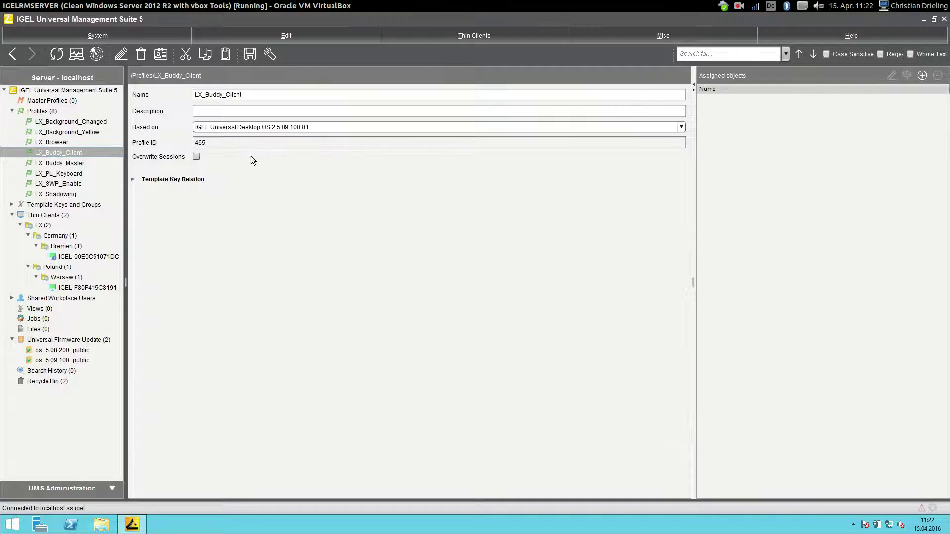
drag(70, 153, 103, 291)
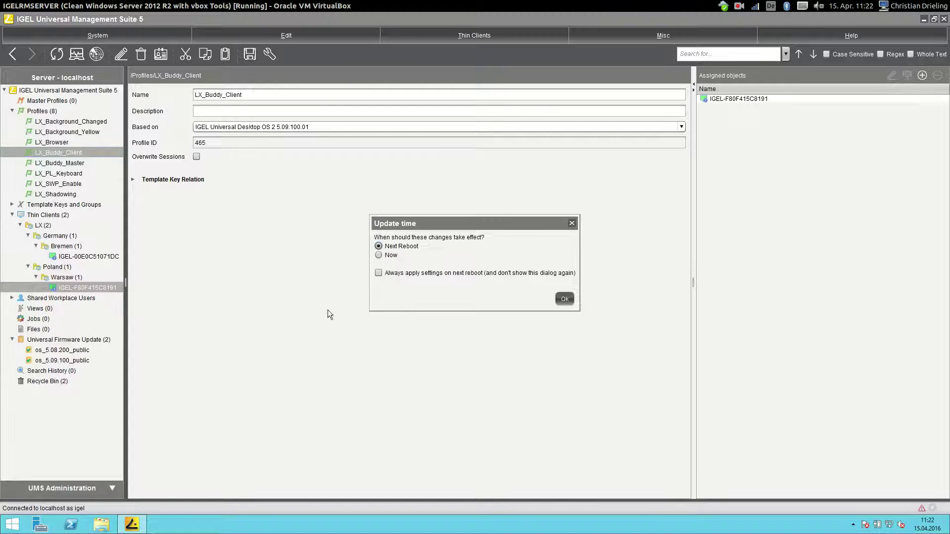
click(389, 255)
click(565, 299)
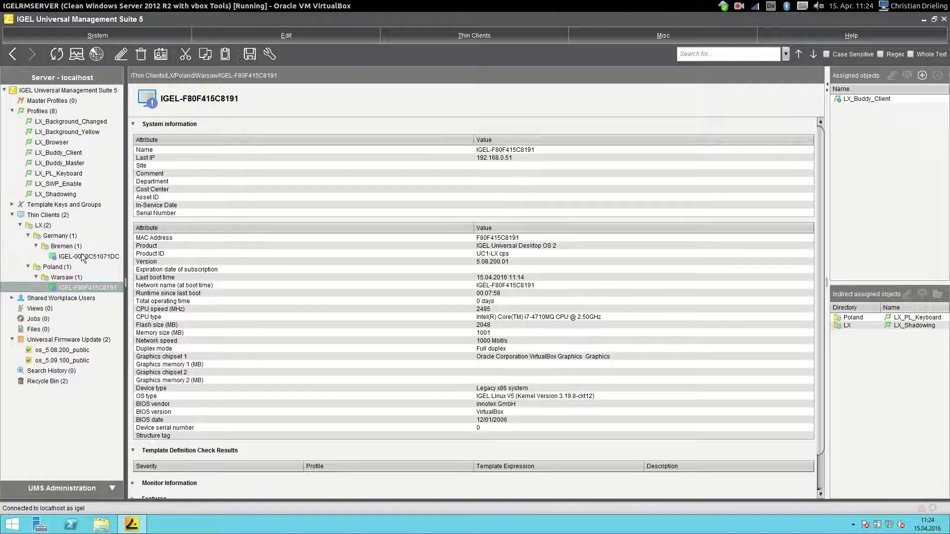
Send a firmware Update to IGEL-F80F415C8191 via Update & snapshot commands.
right_click(96, 286)
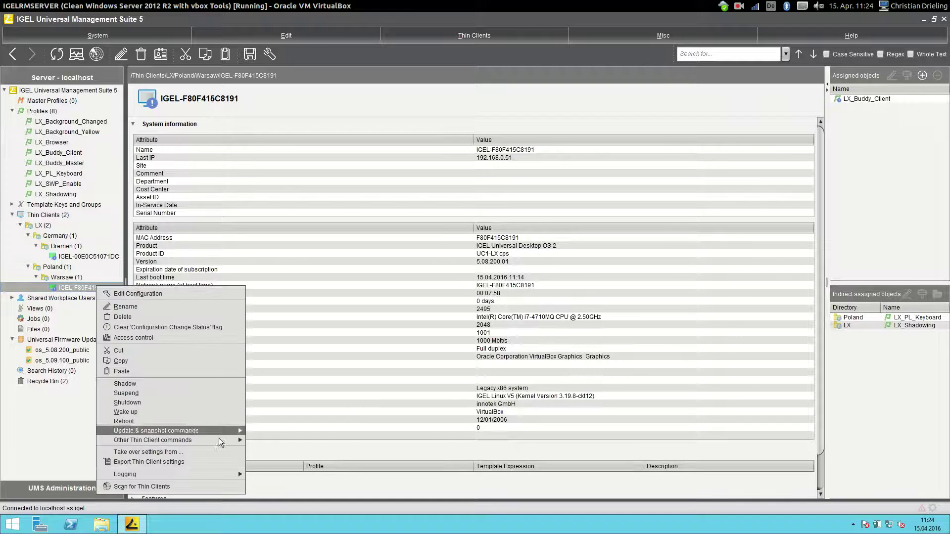
mouse_move(221, 430)
click(275, 432)
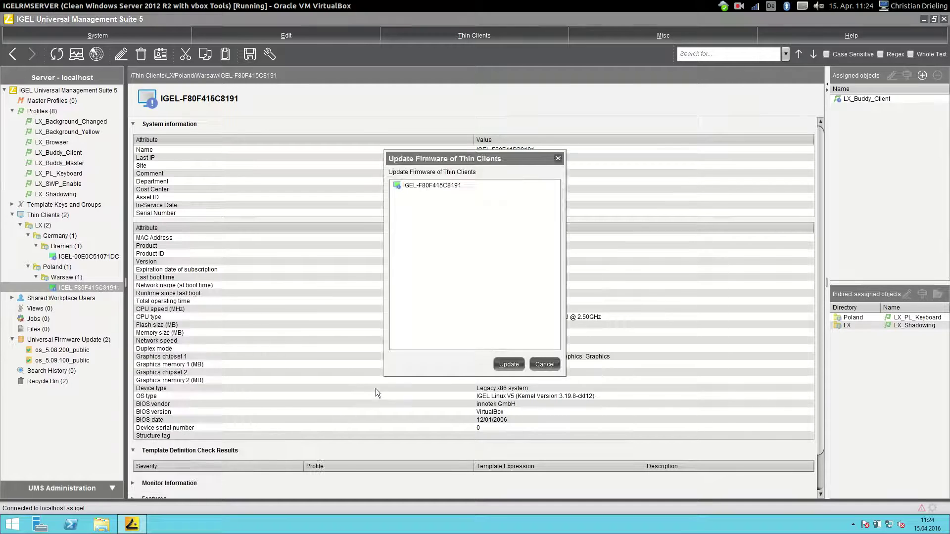
click(509, 364)
Switch to the IGEL-F80F415C8191 client VM and accept the firmware update now.
mouse_move(5, 253)
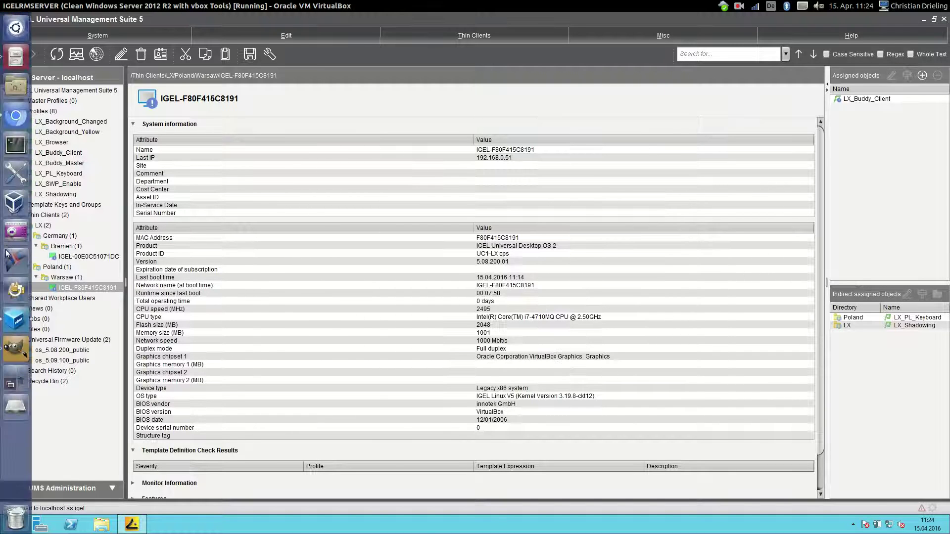
right_click(19, 323)
click(84, 344)
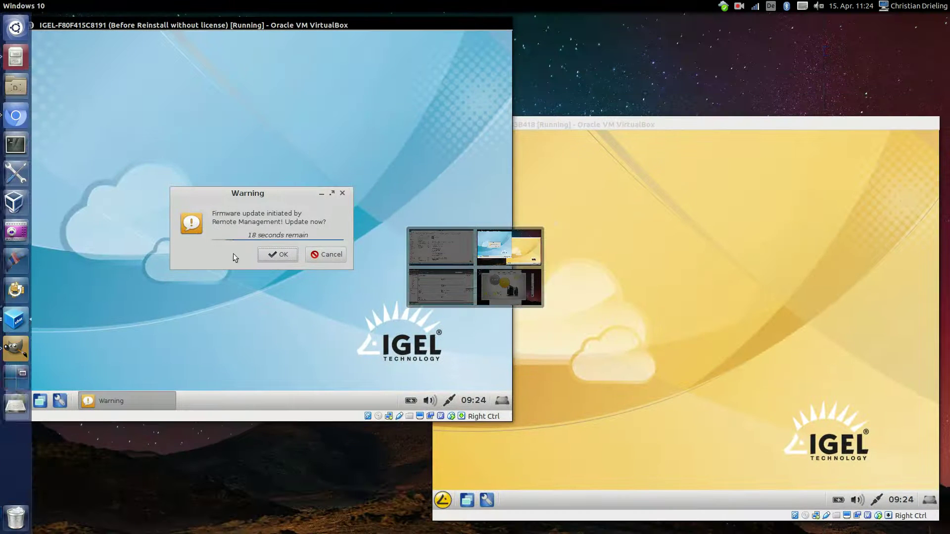
click(279, 255)
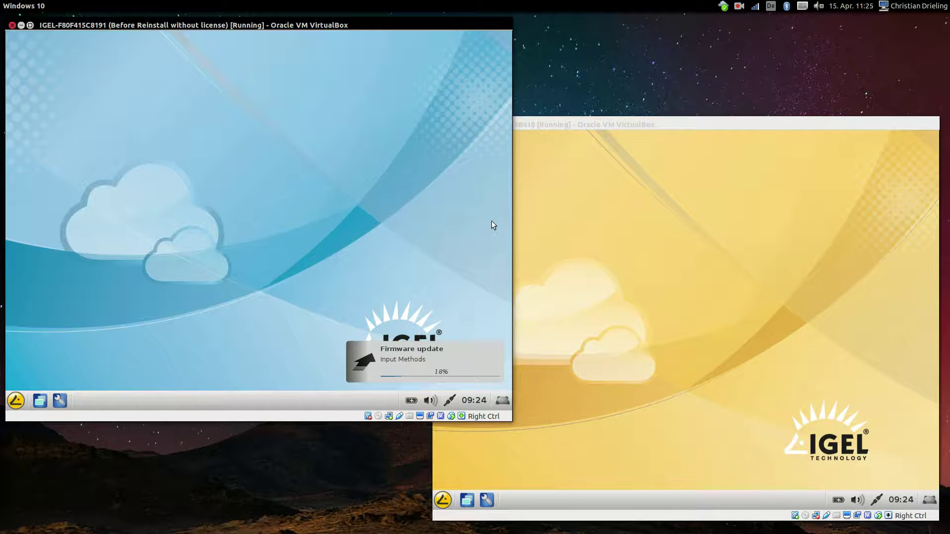
After the reboot, open the yellow client's About window showing firmware 5.09.100.01 and move it upper right.
click(633, 267)
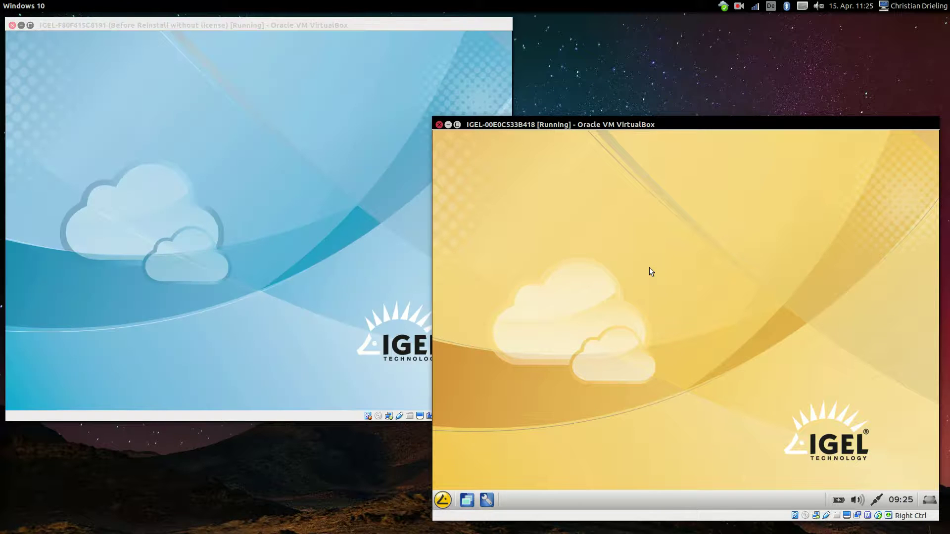
click(227, 25)
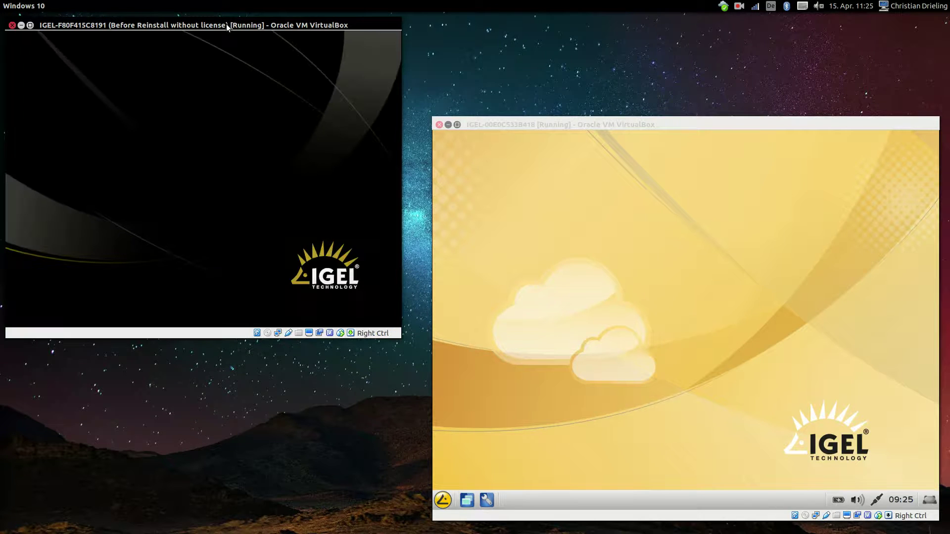
click(538, 388)
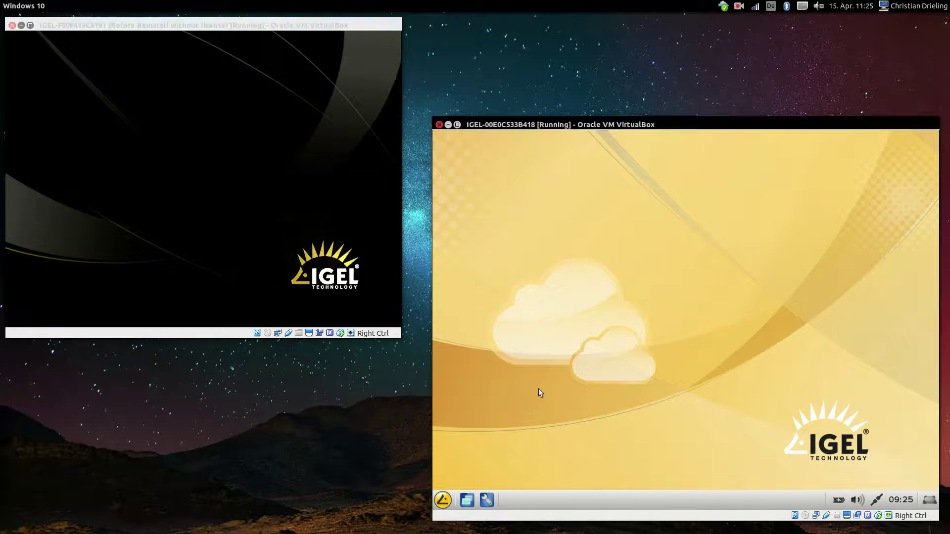
click(449, 501)
click(459, 411)
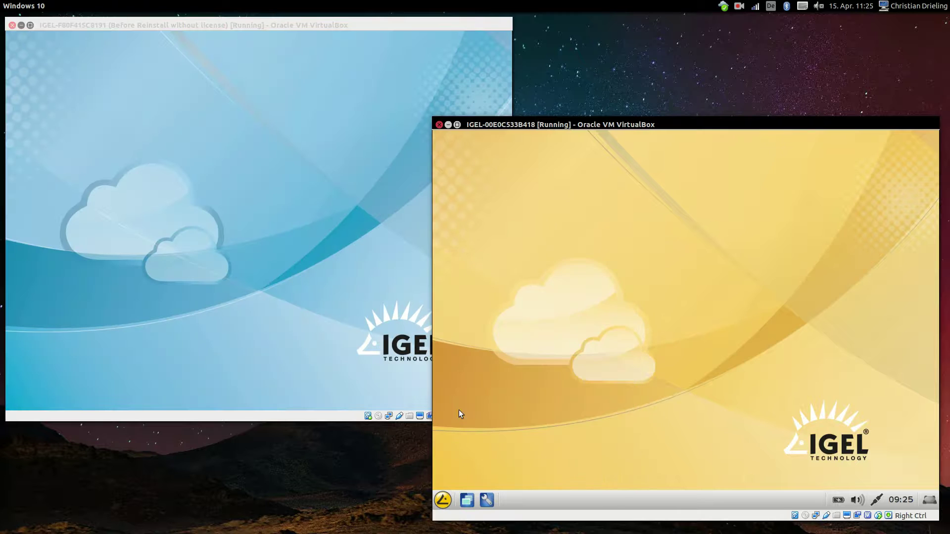
drag(728, 220, 794, 159)
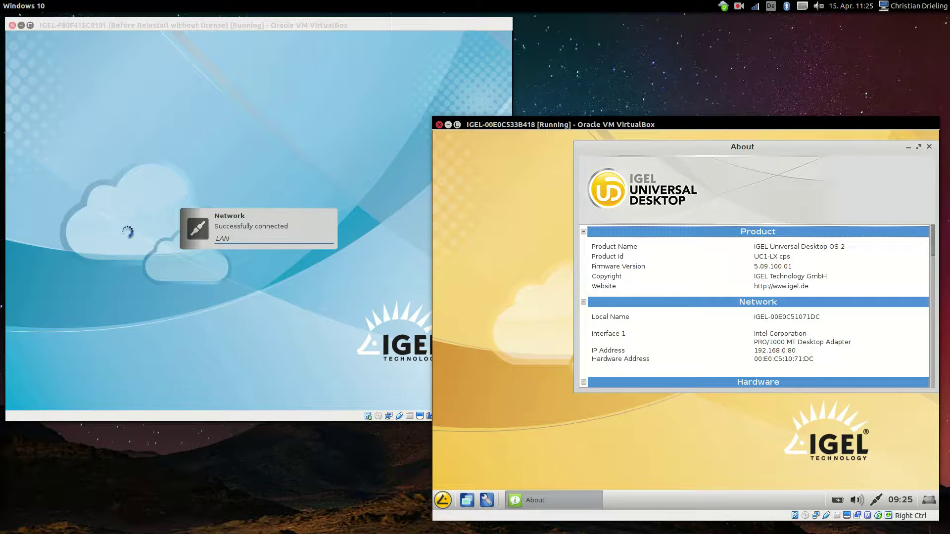
Show the blue IGEL-F80F415C8191 client's About window with firmware 5.09.100.01, then list the running VMs.
click(153, 24)
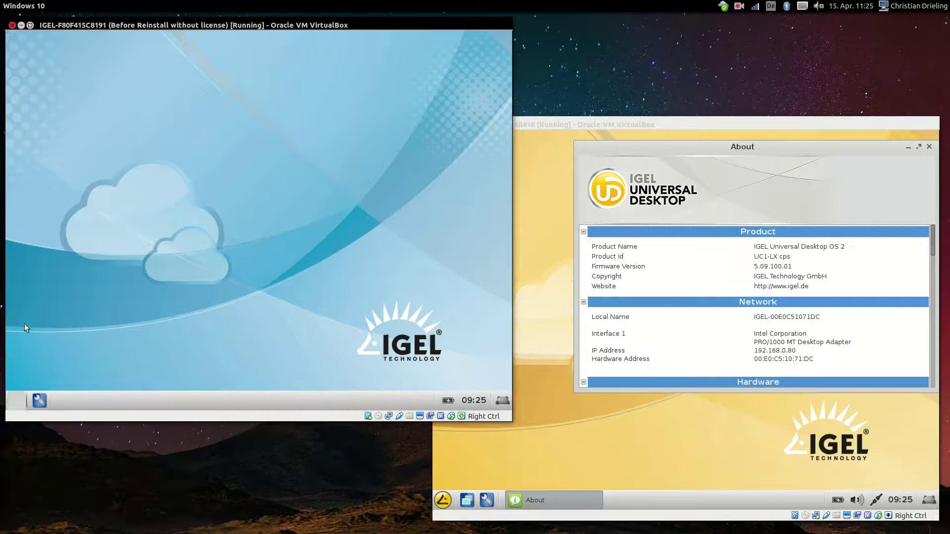
click(16, 401)
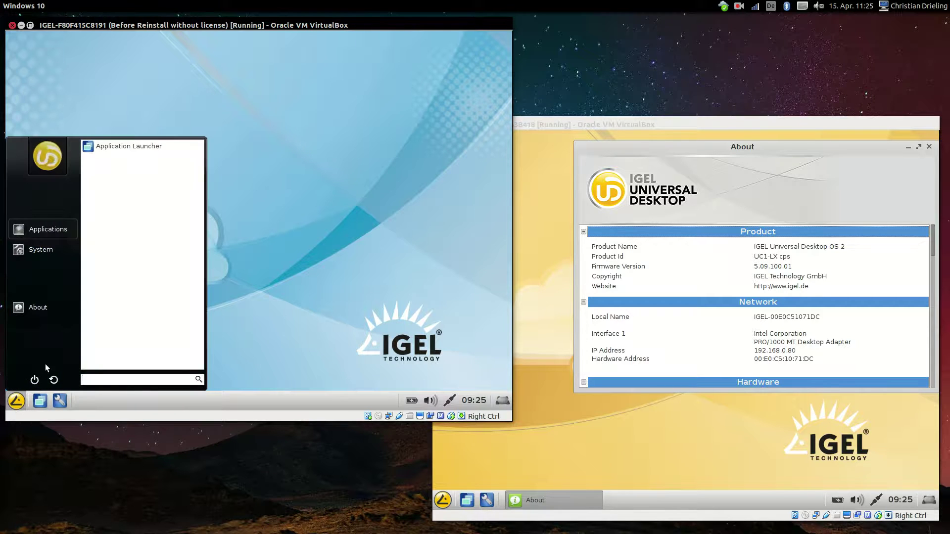
click(31, 309)
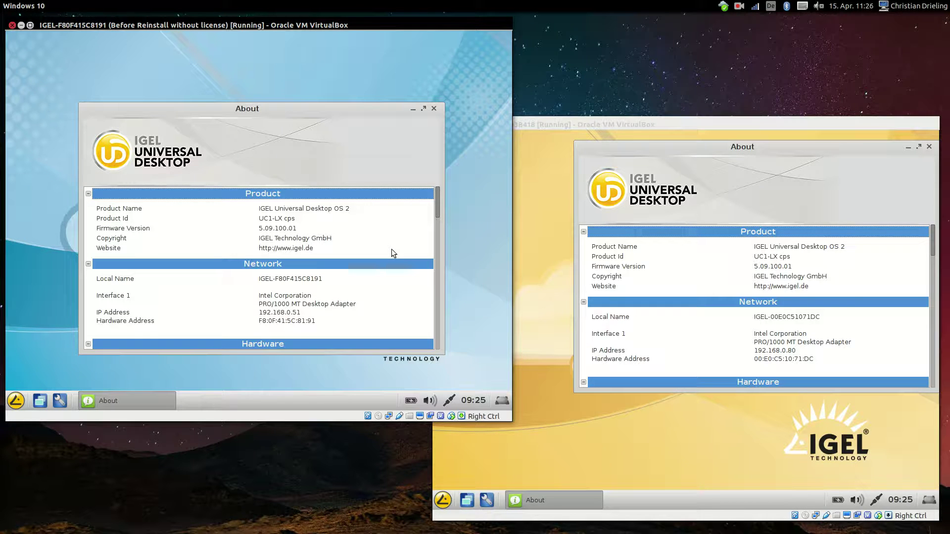
mouse_move(4, 277)
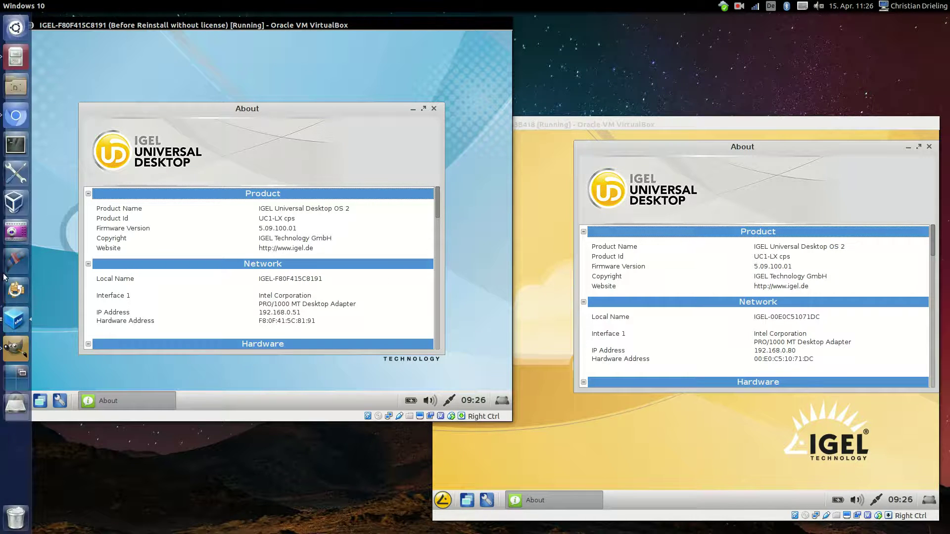
right_click(19, 321)
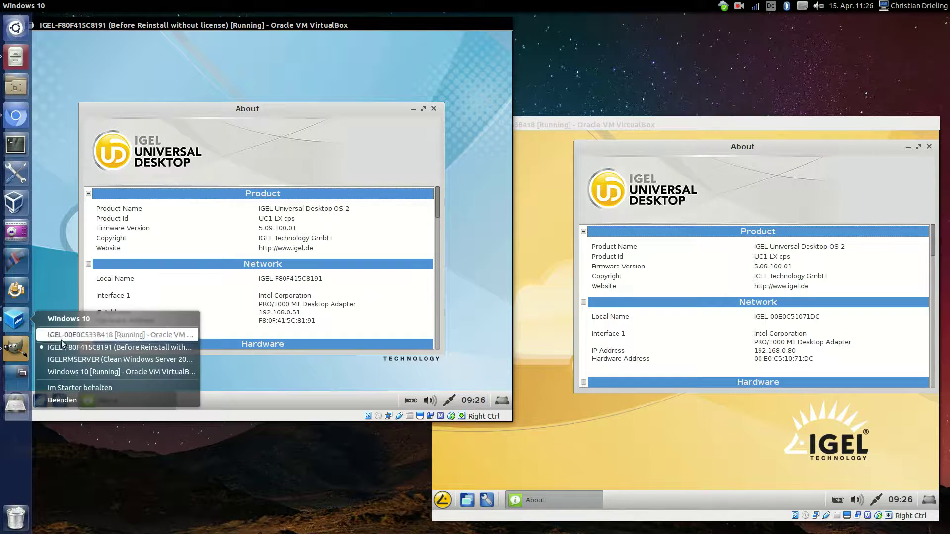
Return to the management server machine and bring up the Jobs context menu in UMS.
click(92, 360)
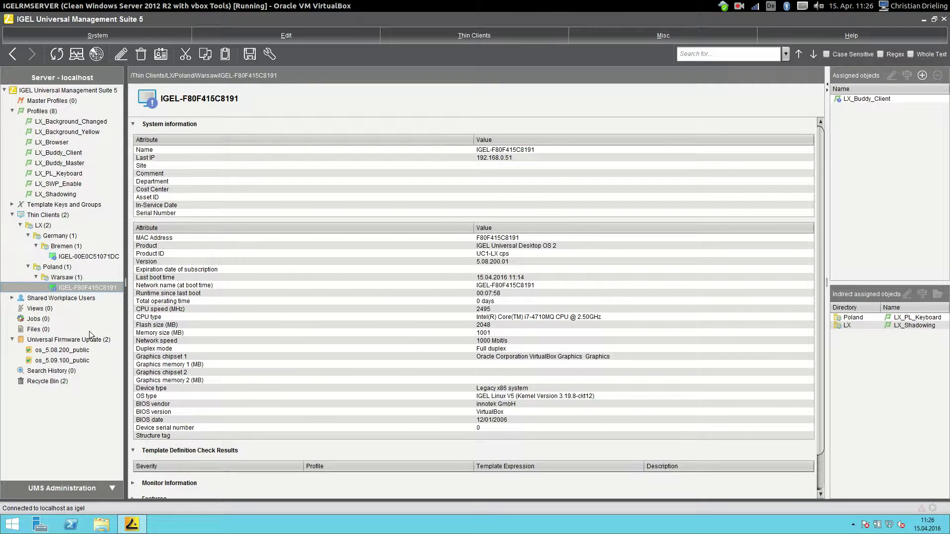
click(30, 321)
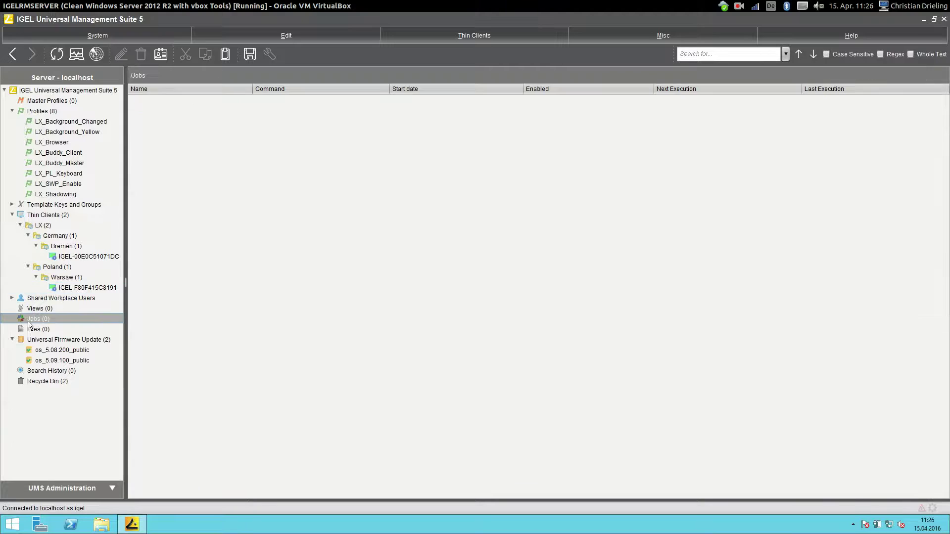
right_click(28, 324)
click(88, 406)
Start a new view named 'Some Clients' using the Last known IP address criterion.
click(33, 307)
right_click(34, 307)
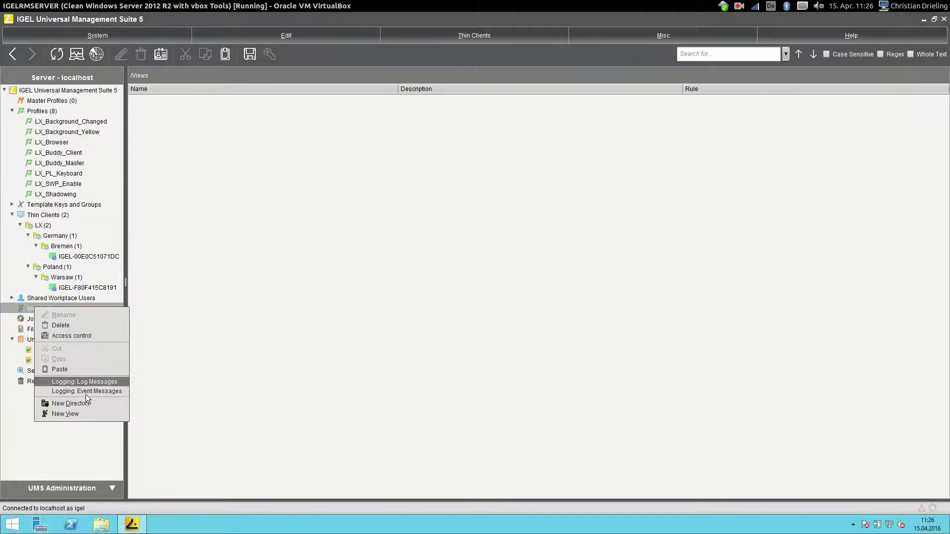
click(77, 414)
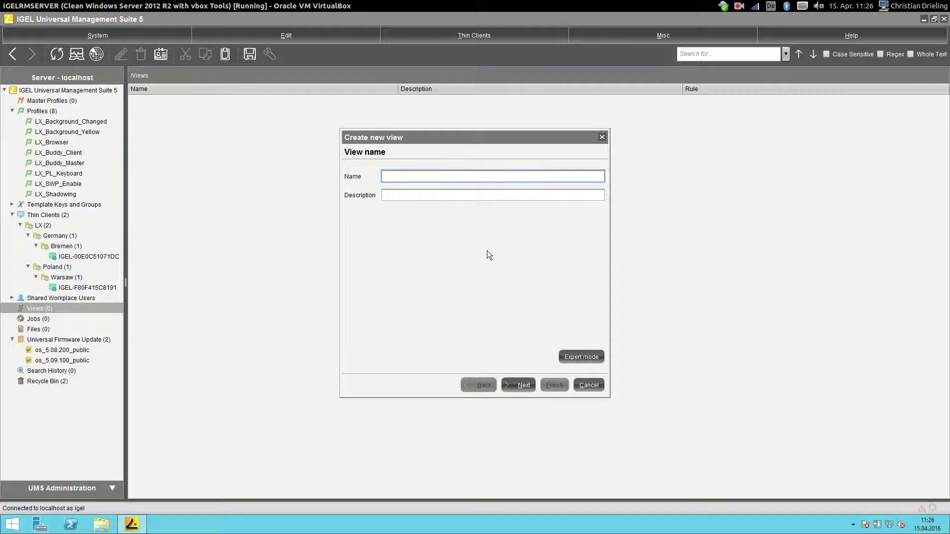
text(Some Clients)
click(526, 387)
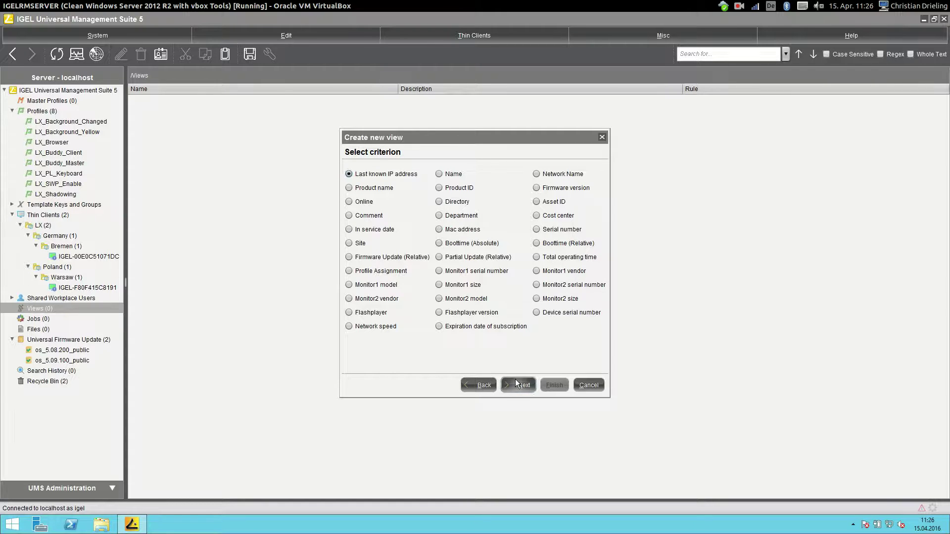
click(515, 380)
Set the IP range 192.168.0.0 to 192.168.0.255 and finish the view.
click(425, 187)
text(1)
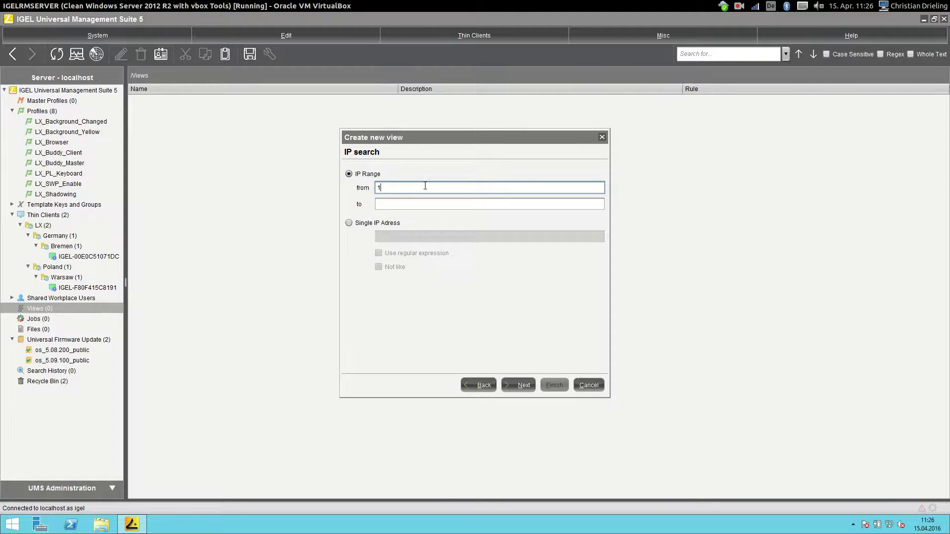
text(92.168.)
text(0.255)
key(Tab)
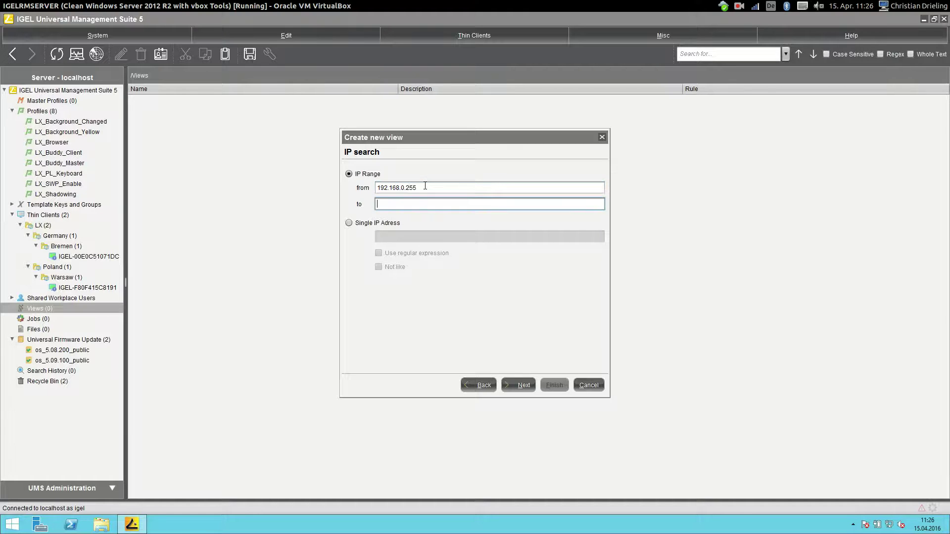
triple_click(421, 185)
click(420, 185)
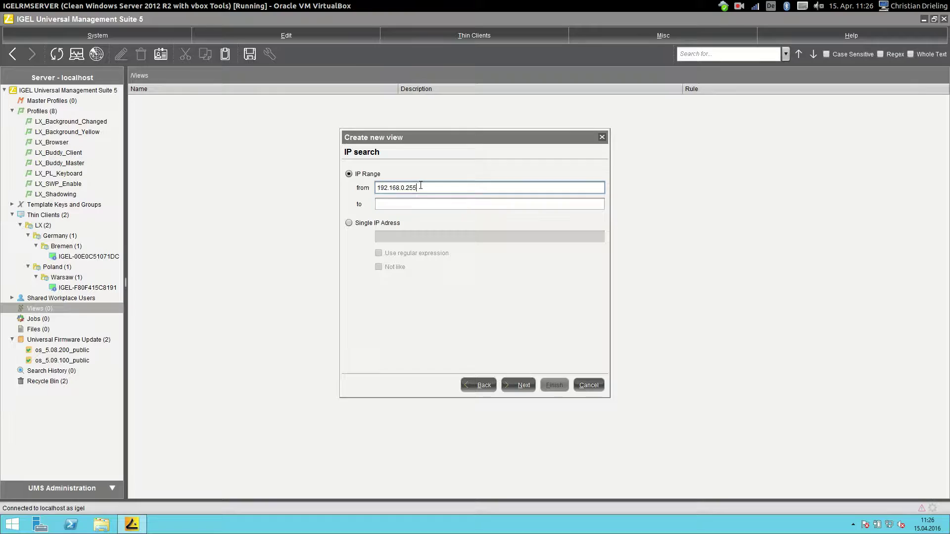
key(BackSpace)
key(BackSpace)
key(BackSpace)
text(0)
key(Tab)
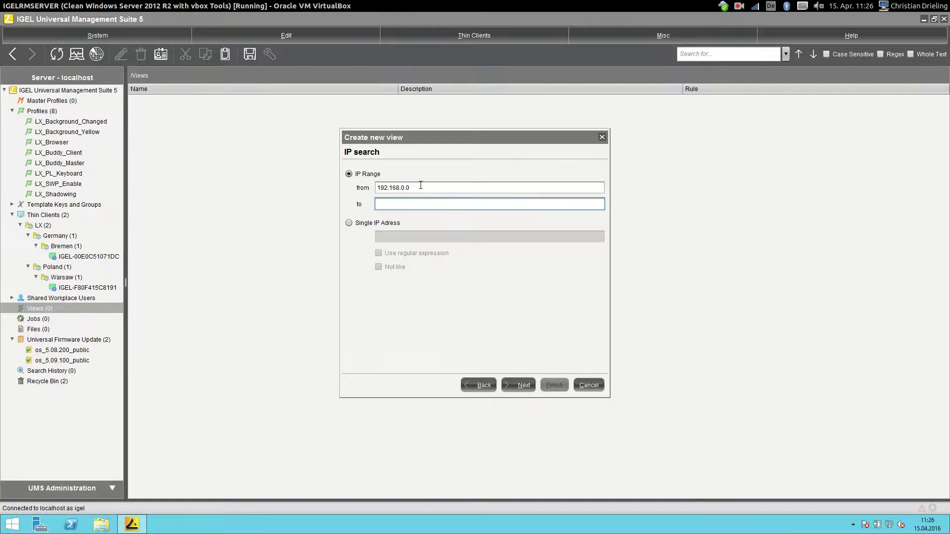
text(192.168.0.255)
click(512, 385)
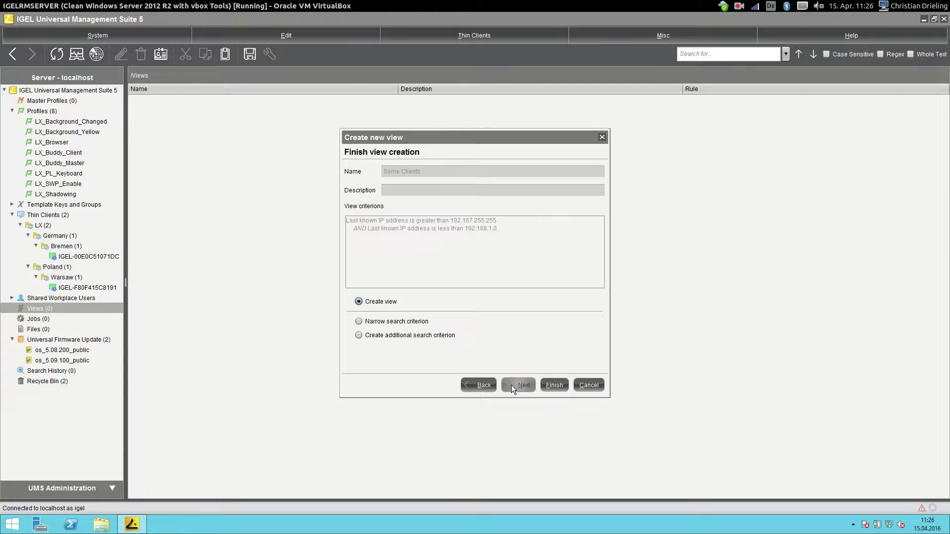
click(557, 385)
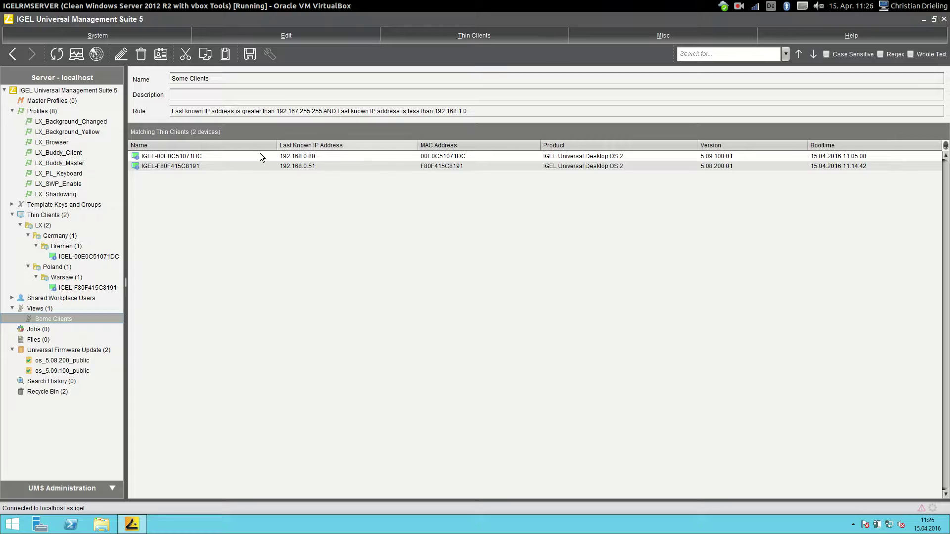
Create a new scheduled job named 'Update' with the Update on Shutdown command.
click(35, 329)
right_click(38, 330)
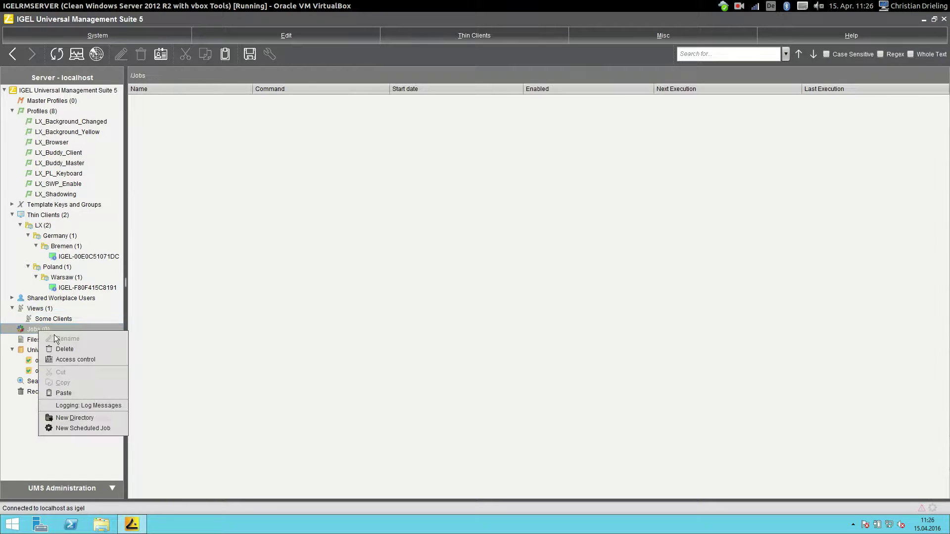
click(83, 428)
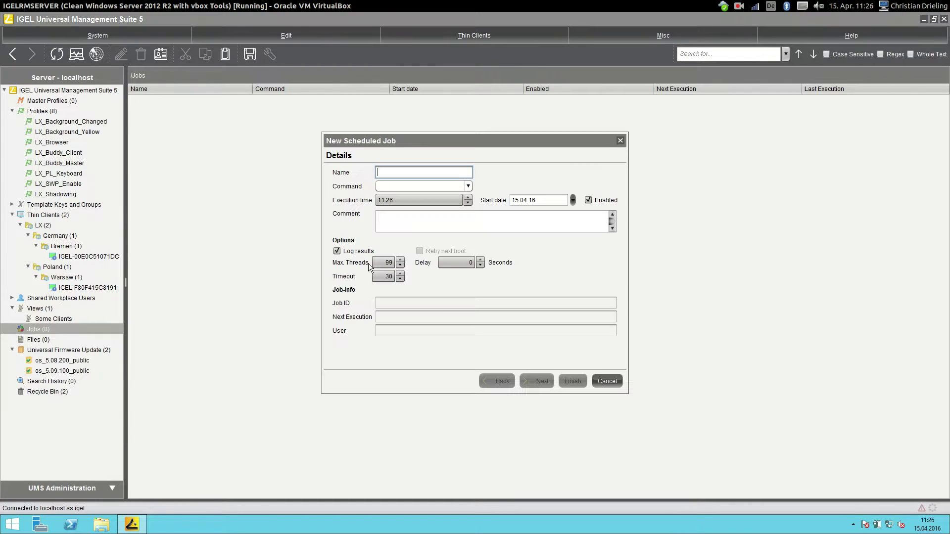
click(429, 190)
click(427, 249)
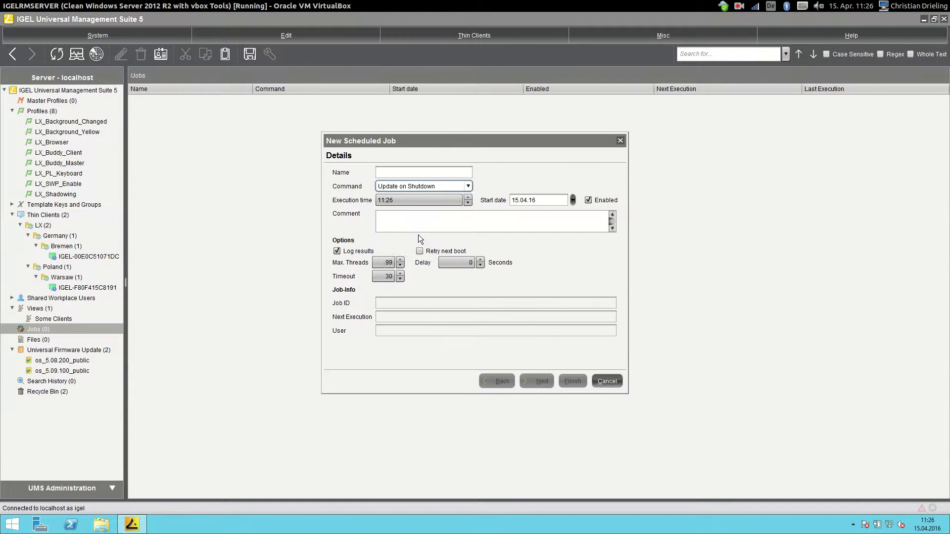
click(397, 172)
text(Update)
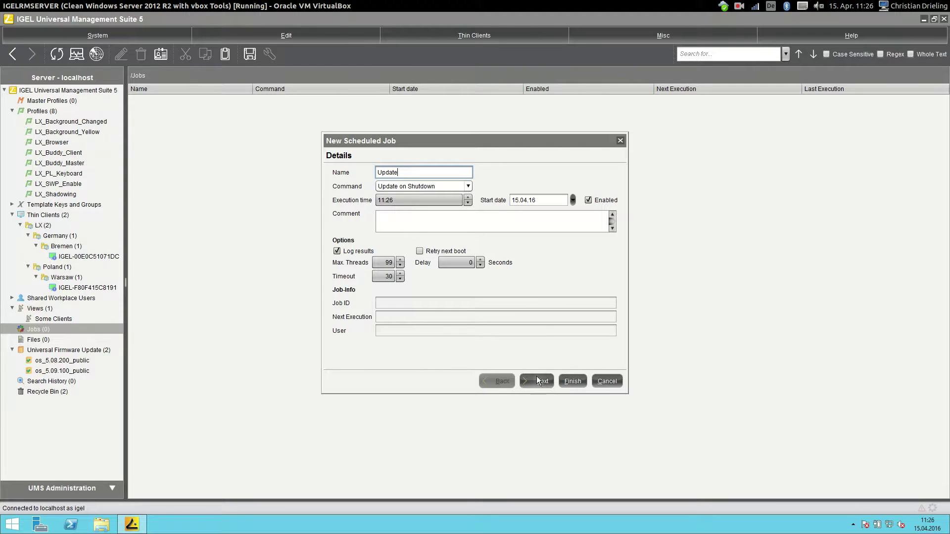
click(537, 379)
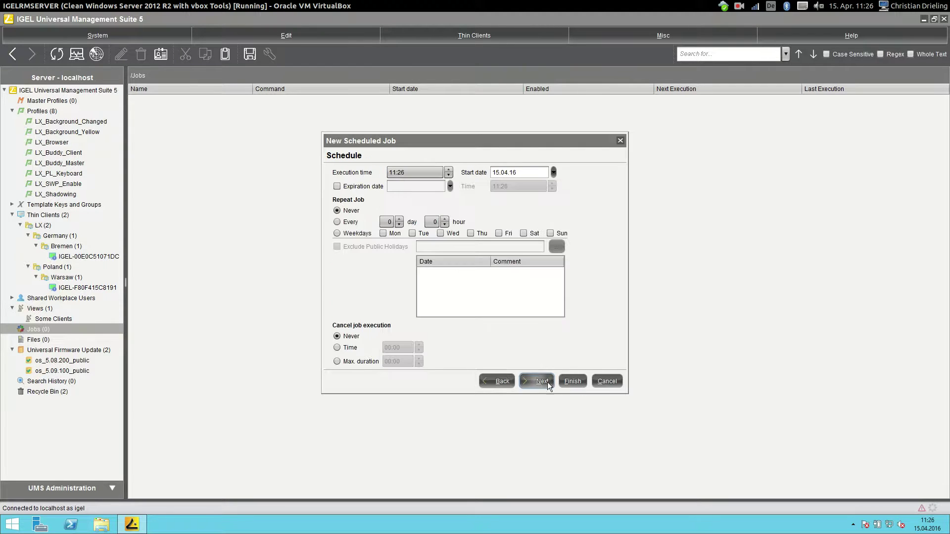
Schedule the job weekly on Fridays and assign it to the Some Clients view.
click(338, 234)
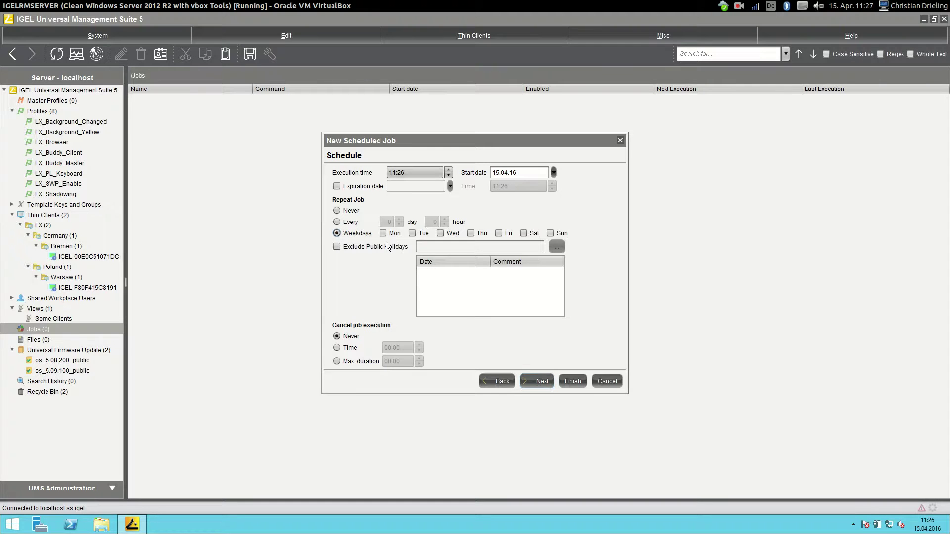
click(498, 234)
click(547, 382)
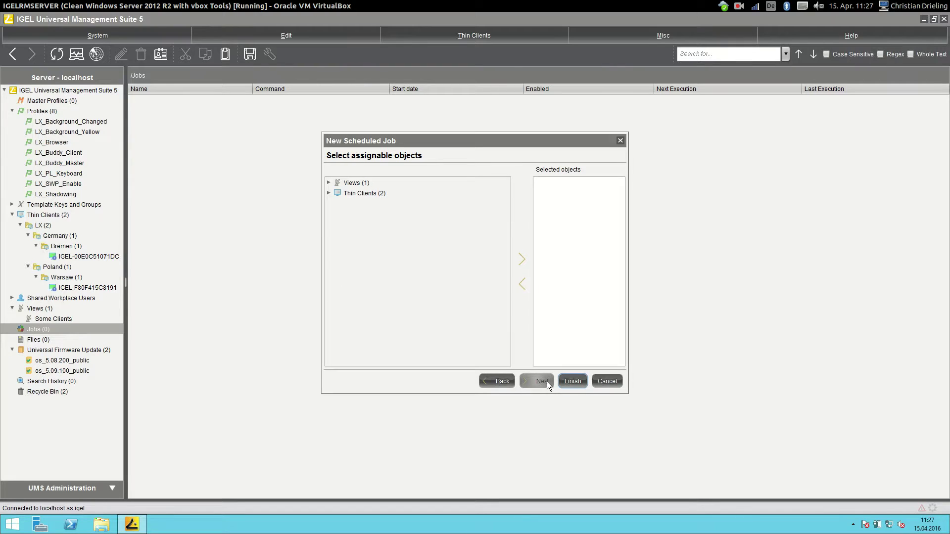
click(329, 183)
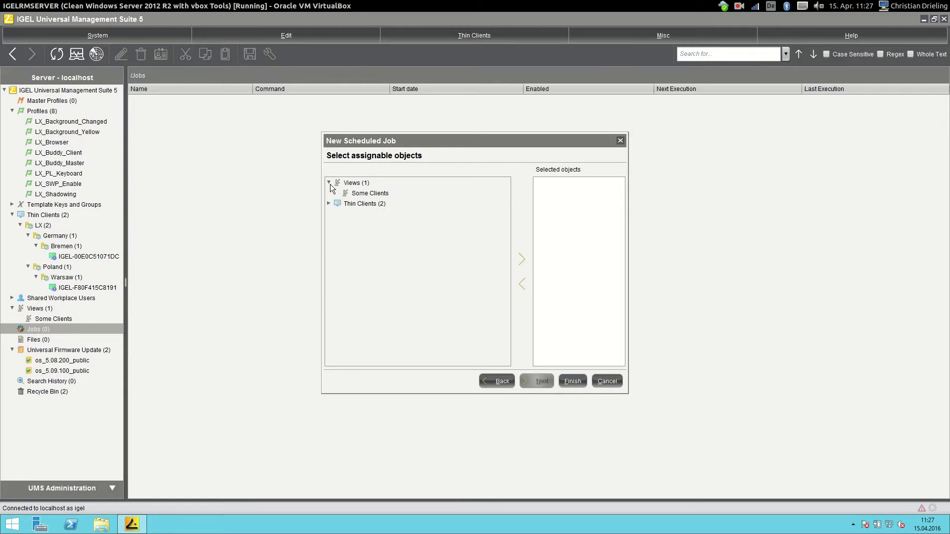
click(371, 193)
click(521, 262)
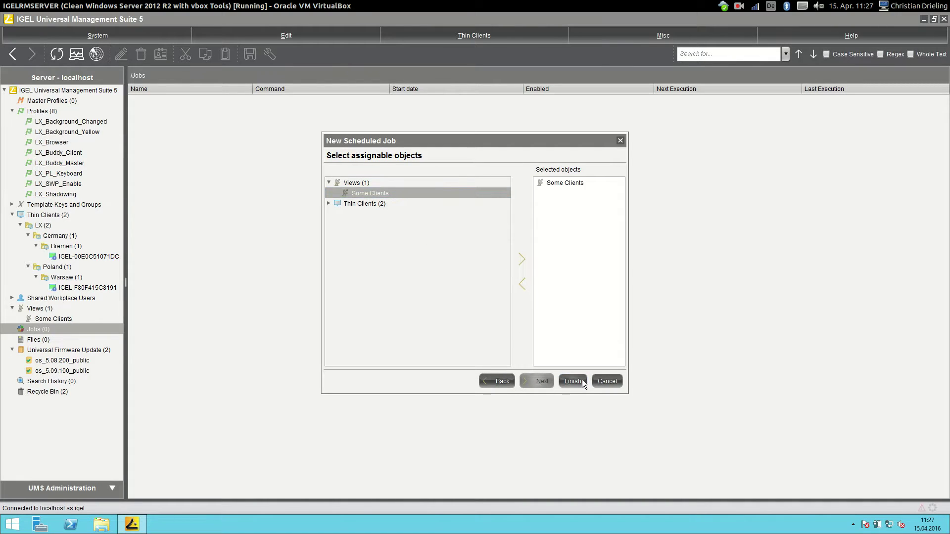
click(572, 381)
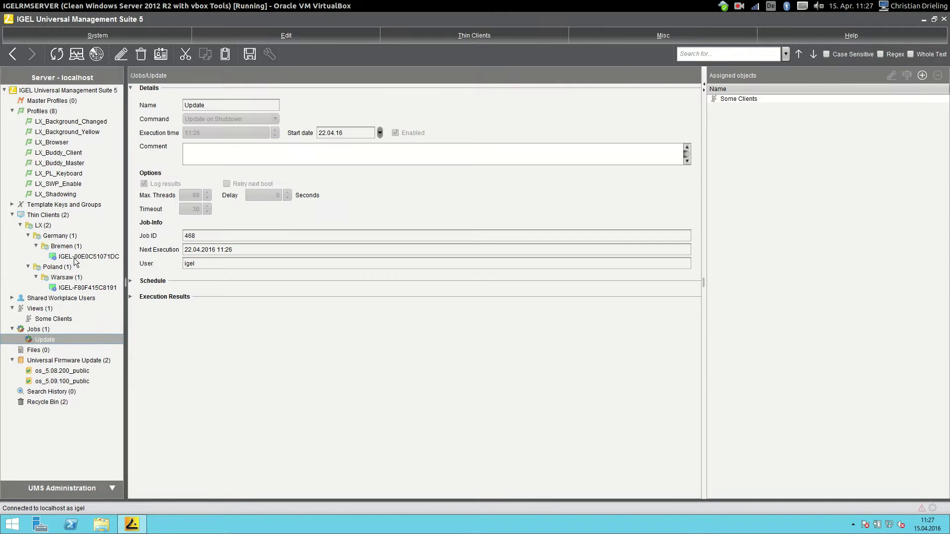
Select IGEL-F80F415C8191 under Warsaw to display its system information showing version 5.09.100.01.
click(75, 287)
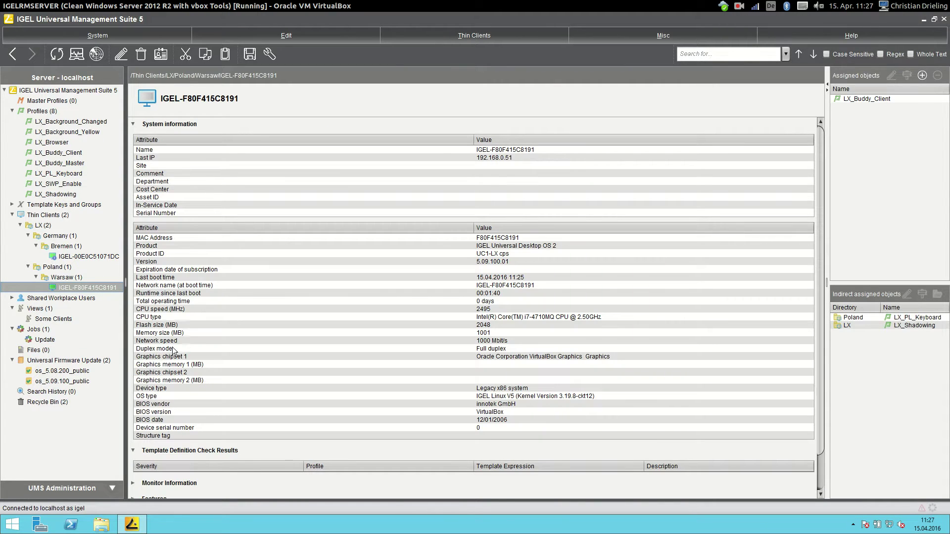